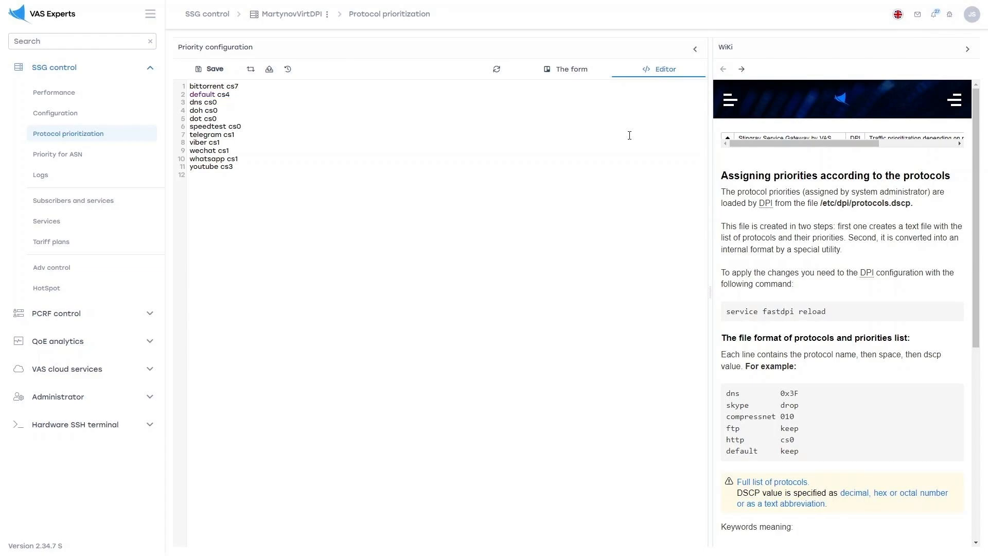
Save the protocol priority configuration and apply it by updating the hot parameters.
{"action": "left_click", "coordinate": [214, 69]}
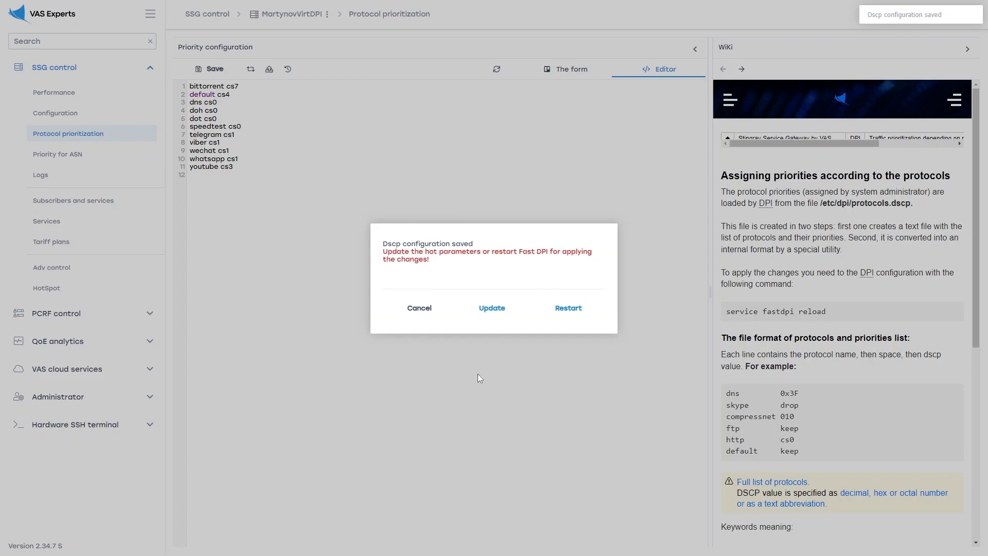
{"action": "left_click", "coordinate": [491, 308]}
{"action": "left_click", "coordinate": [591, 383]}
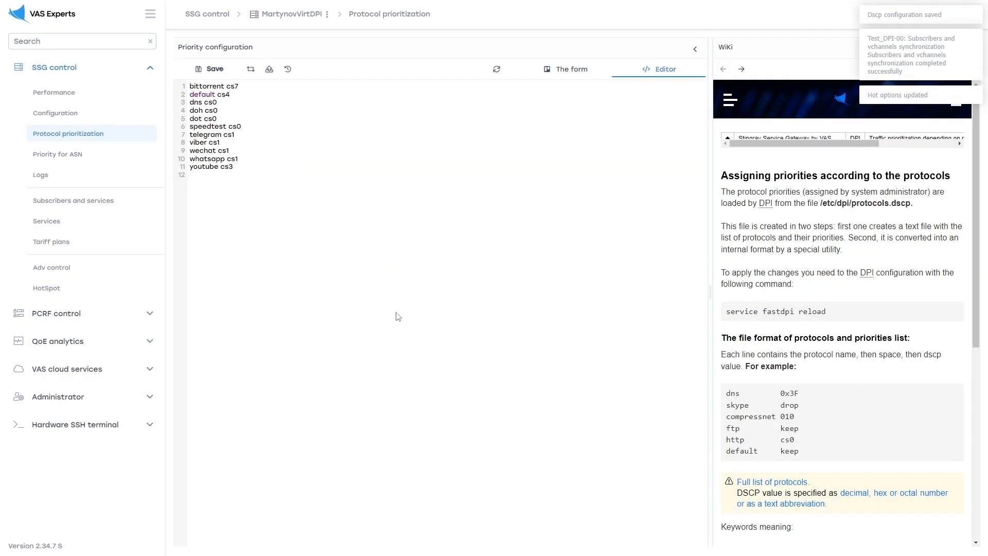
Open the priority settings for ASN and add AS number 64511 to the AS resource list.
{"action": "left_click", "coordinate": [82, 154]}
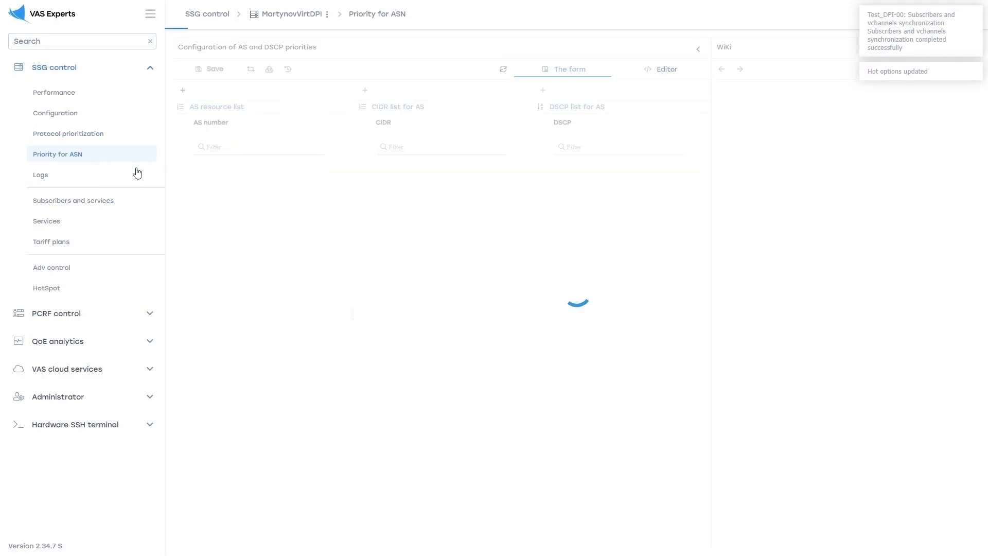
{"action": "left_click", "coordinate": [183, 90]}
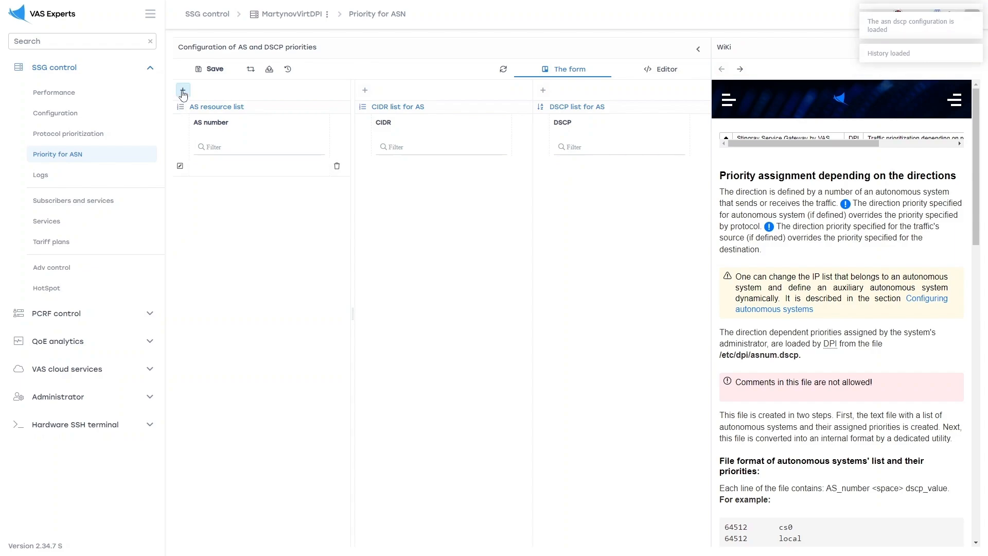
{"action": "left_click", "coordinate": [207, 166]}
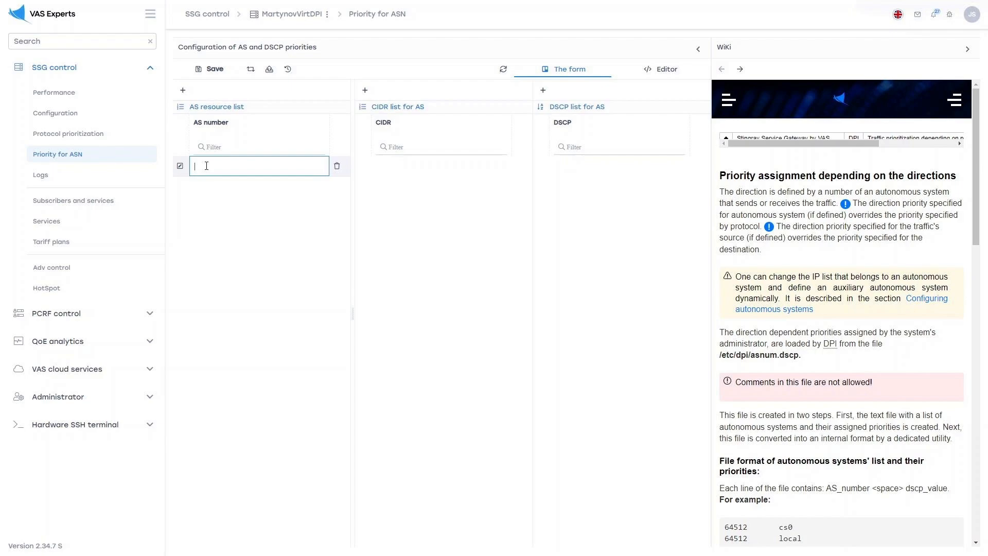
{"action": "type", "text": "64511"}
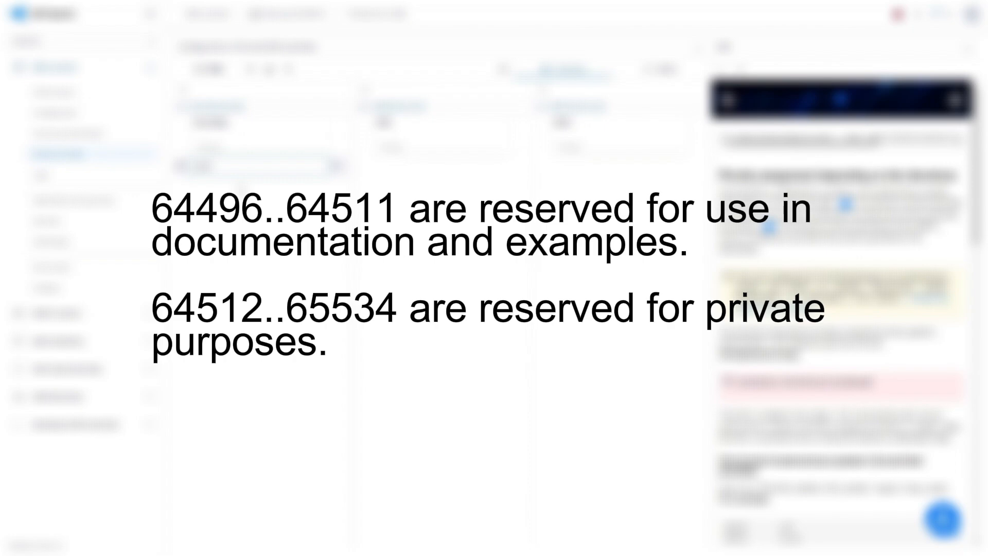
Add CIDR 10.0.0.0/24 and DSCP value cs5 for AS 64511.
{"action": "left_click", "coordinate": [364, 90]}
{"action": "left_click", "coordinate": [383, 169]}
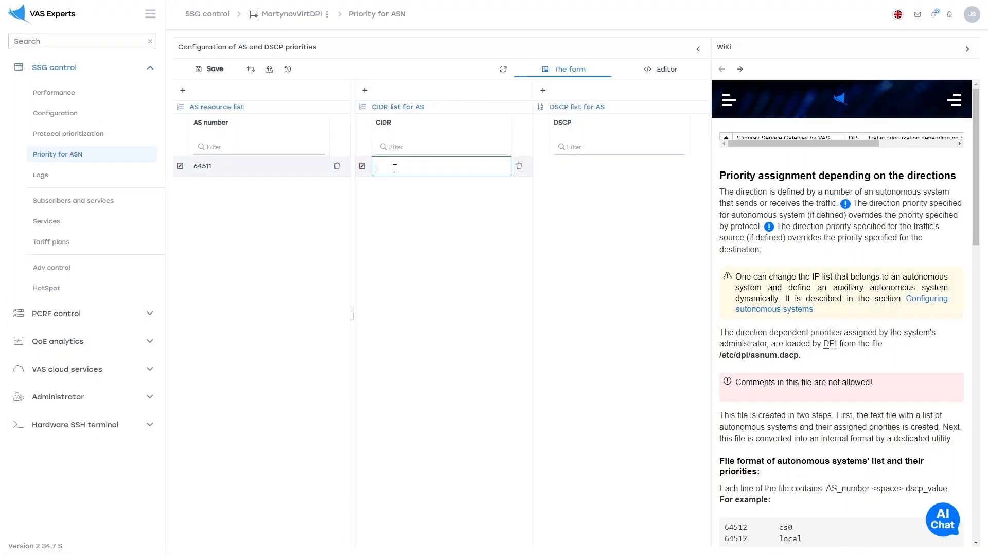
{"action": "type", "text": "10.0.0.0/24"}
{"action": "left_click", "coordinate": [542, 90]}
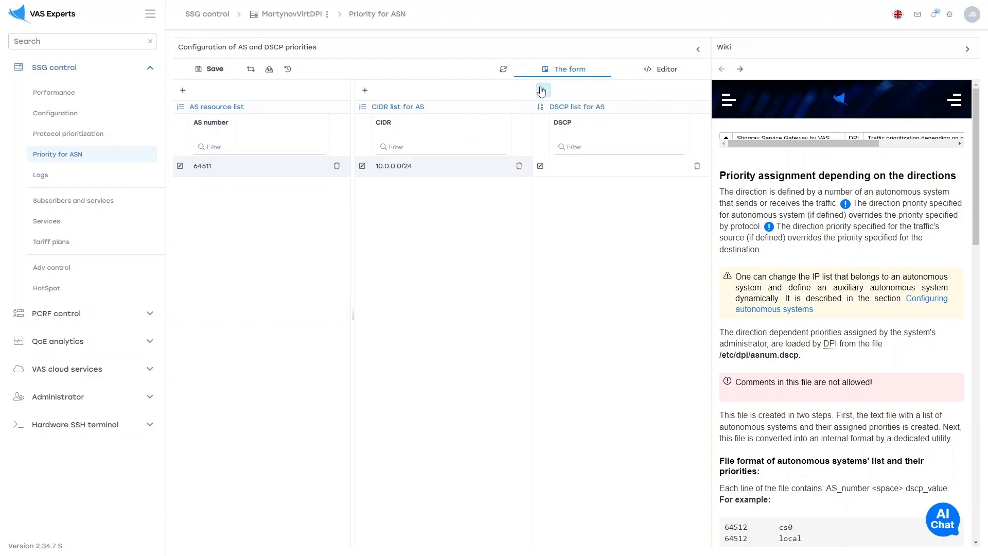
{"action": "left_click", "coordinate": [540, 167]}
{"action": "scroll", "coordinate": [566, 236], "scroll_direction": "down", "scroll_amount": 3}
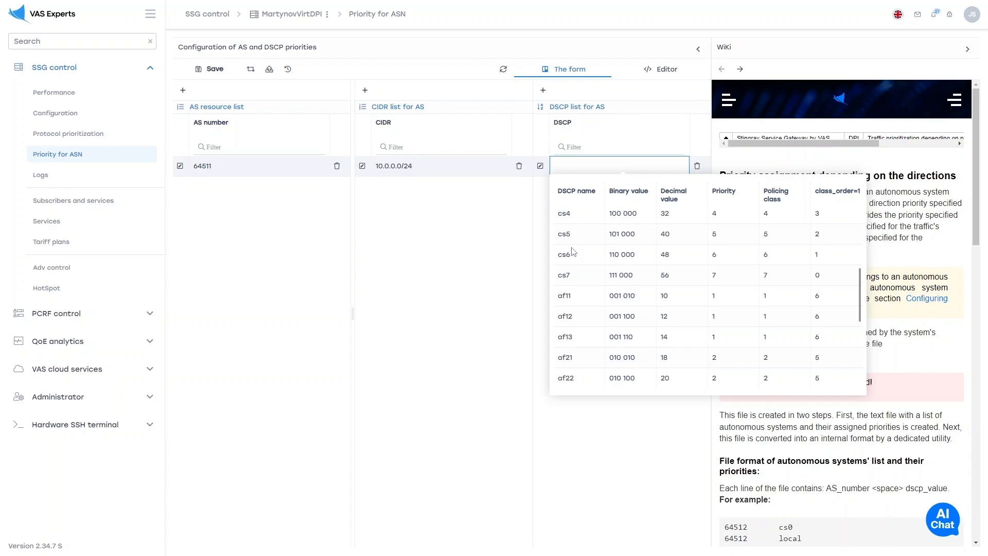
{"action": "left_click", "coordinate": [566, 236]}
Save the AS priority configuration and apply it by updating the hot settings.
{"action": "left_click", "coordinate": [221, 72]}
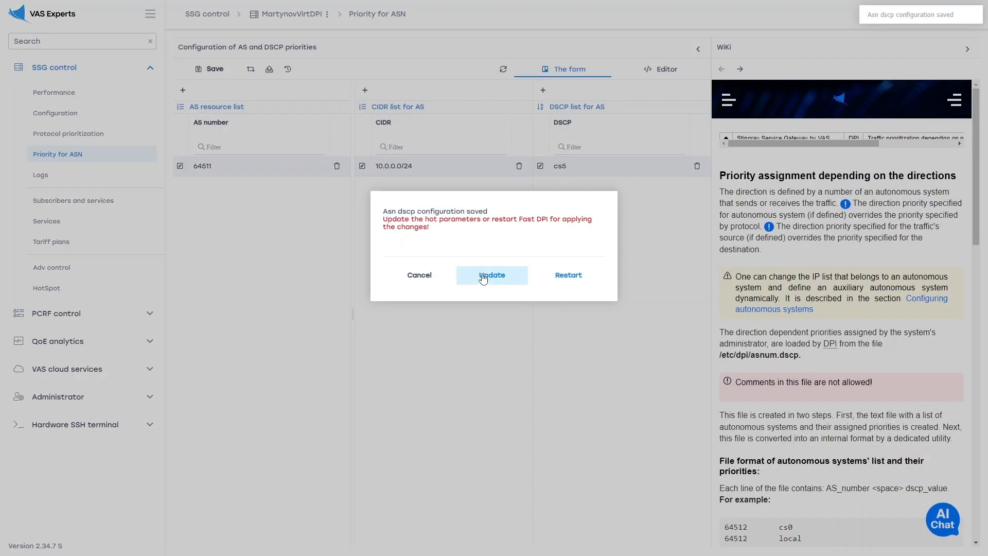
{"action": "left_click", "coordinate": [483, 278]}
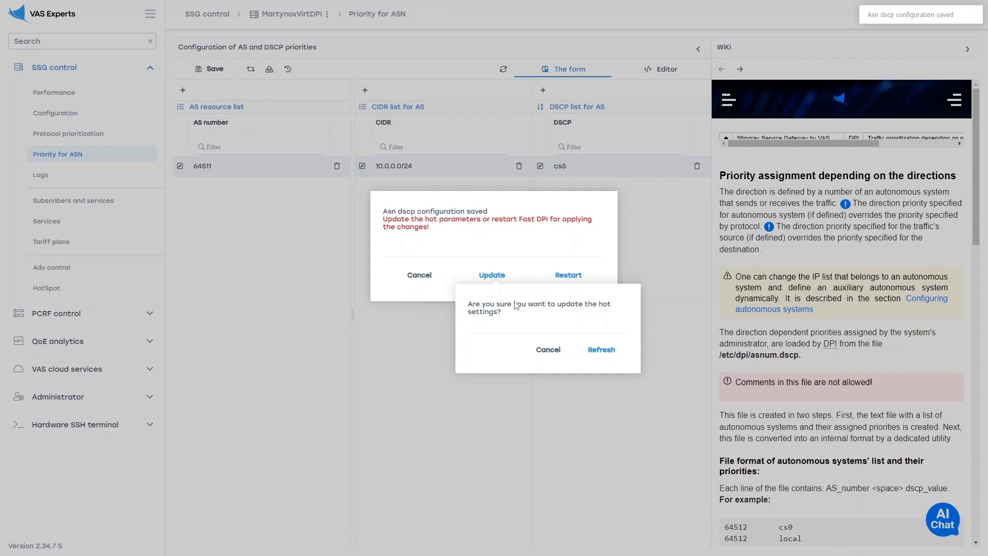
{"action": "left_click", "coordinate": [589, 343]}
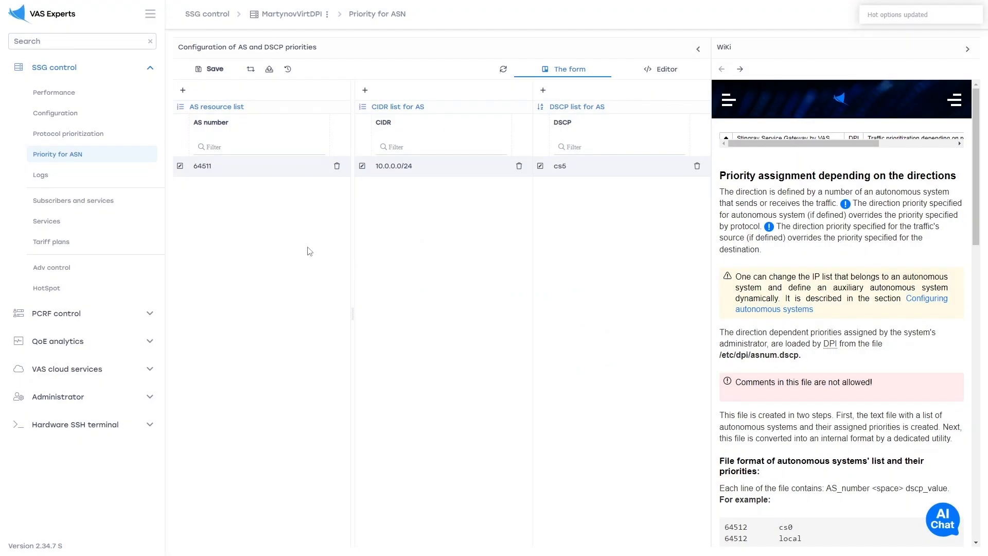
Start a new tariff plan named Tariff_1 with its inbound and outbound rates measured in Mbps.
{"action": "left_click", "coordinate": [83, 246]}
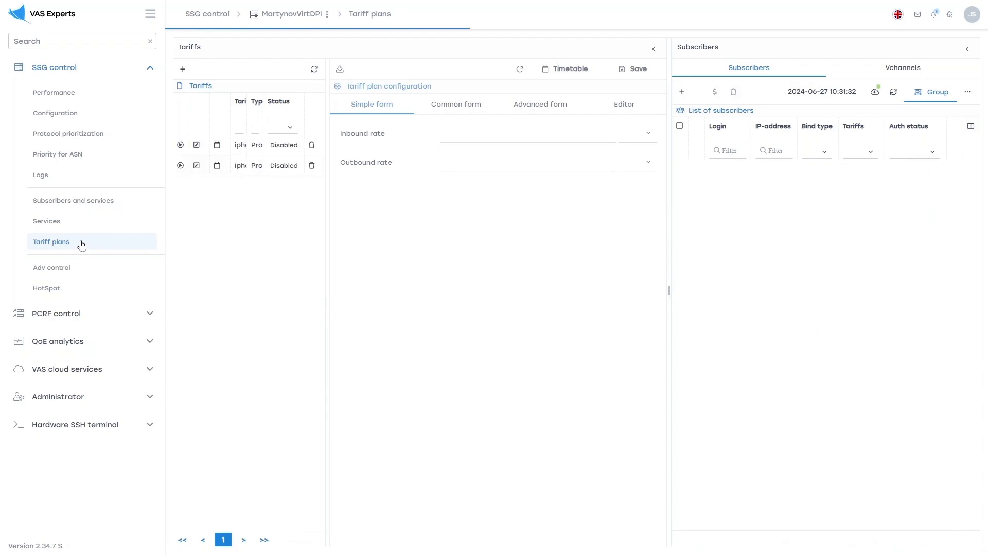
{"action": "left_click", "coordinate": [183, 69]}
{"action": "type", "text": "Ta"}
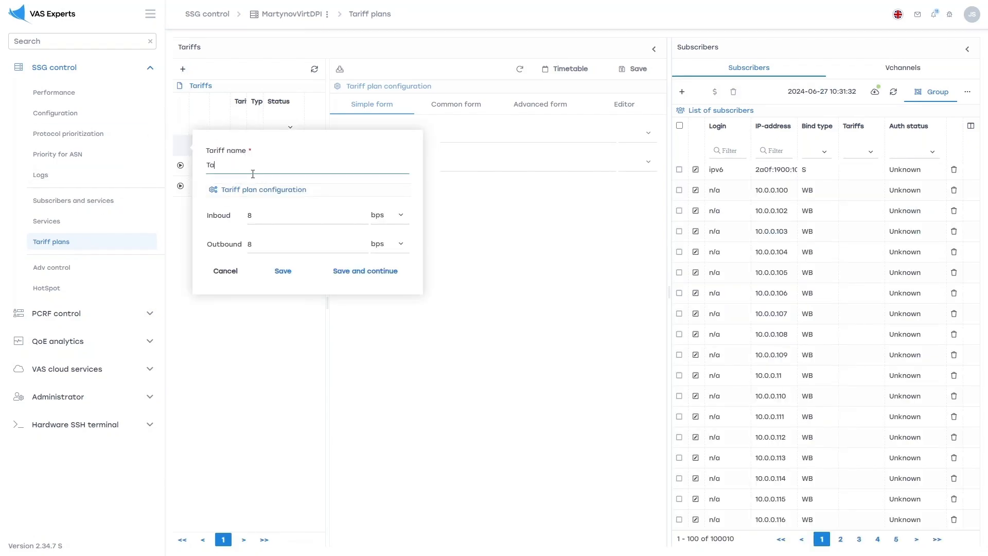
{"action": "type", "text": "riff_1"}
{"action": "left_click", "coordinate": [383, 216]}
{"action": "left_click", "coordinate": [392, 281]}
{"action": "left_click", "coordinate": [381, 244]}
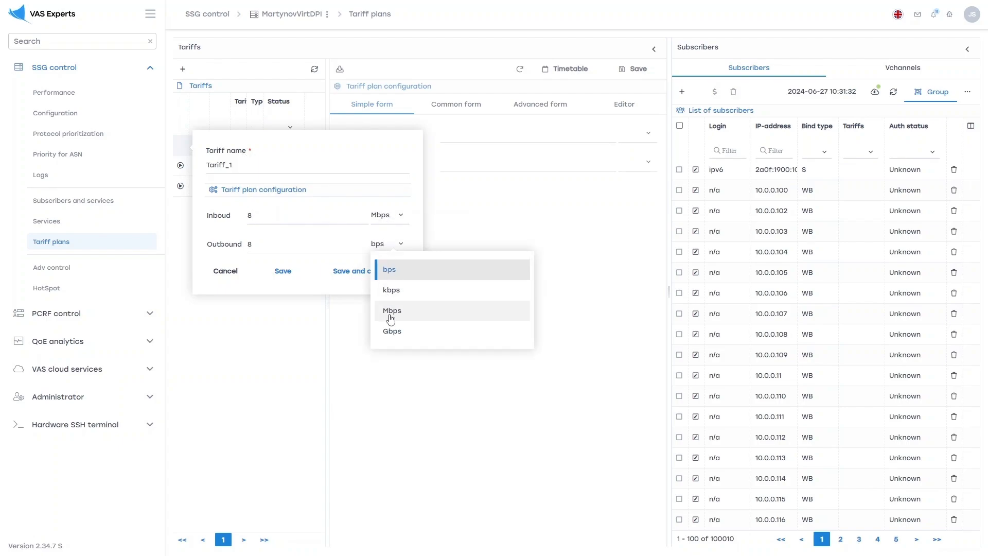
{"action": "left_click", "coordinate": [391, 309]}
Set the inbound and outbound rates of Tariff_1 to 10 and save the tariff.
{"action": "left_click", "coordinate": [250, 215]}
{"action": "key", "text": "BackSpace"}
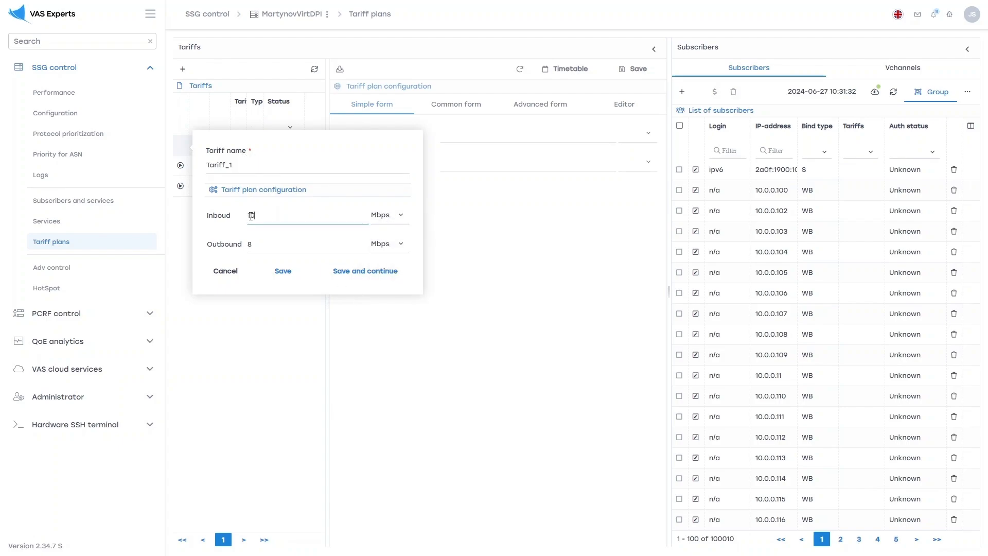
{"action": "type", "text": "10"}
{"action": "left_click", "coordinate": [249, 243]}
{"action": "key", "text": "BackSpace"}
{"action": "type", "text": "10"}
{"action": "left_click", "coordinate": [284, 272]}
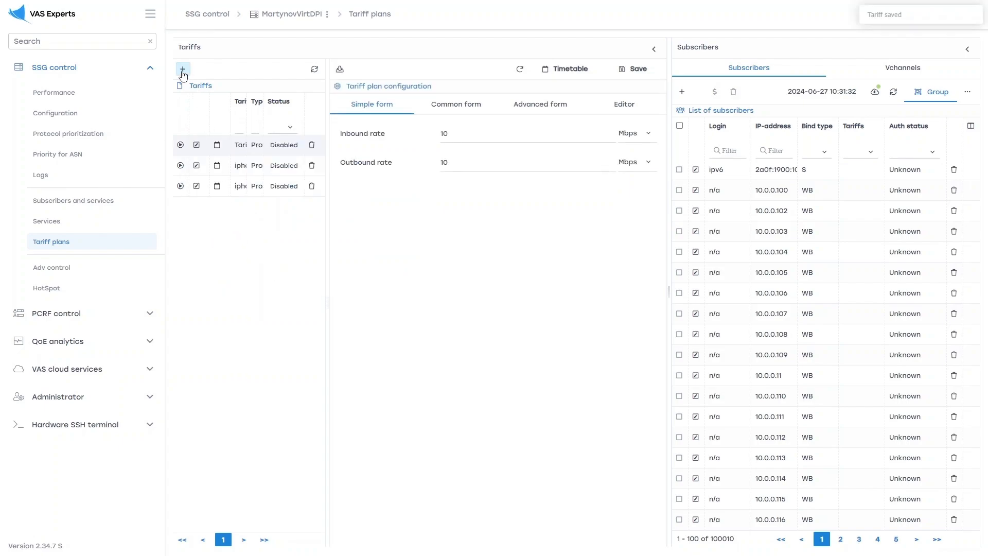
Create and save a second tariff named Tariff_2 with the default 10 Mbps inbound and outbound rates.
{"action": "left_click", "coordinate": [183, 68]}
{"action": "left_click", "coordinate": [228, 163]}
{"action": "type", "text": "Tariff_2"}
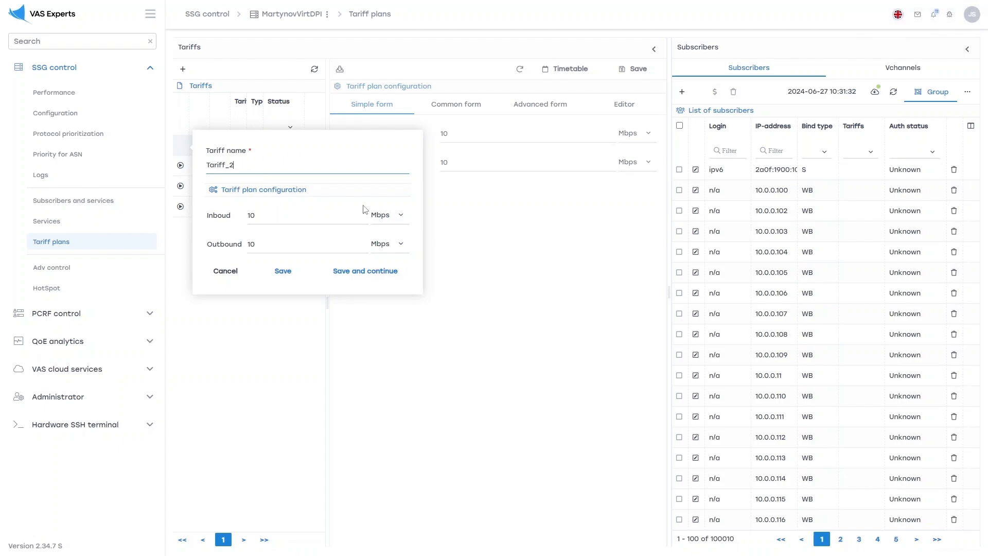
{"action": "left_click", "coordinate": [280, 272]}
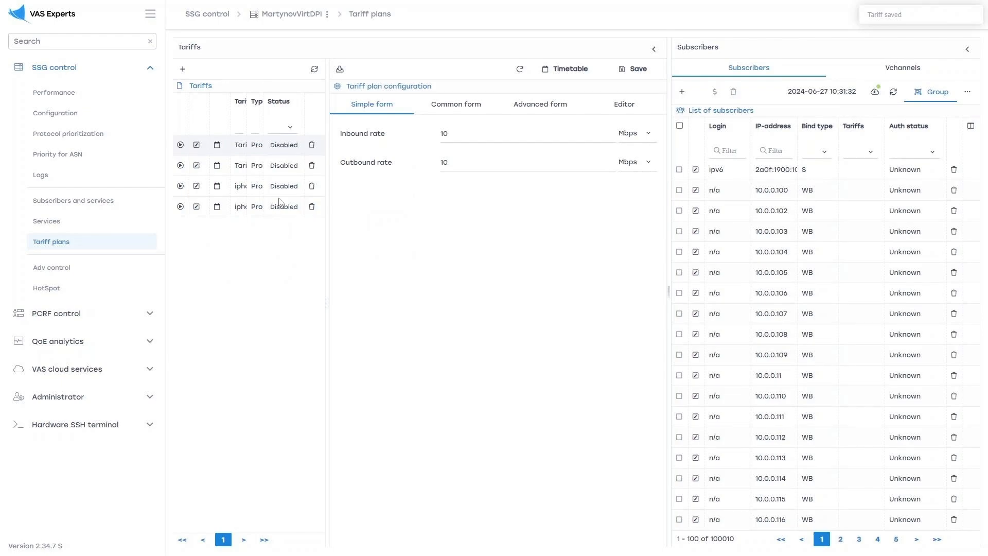
In Tariff_2's common form, set class 0's inbound rate to 25 Mbps and make its inbound ceil static.
{"action": "left_click", "coordinate": [443, 109]}
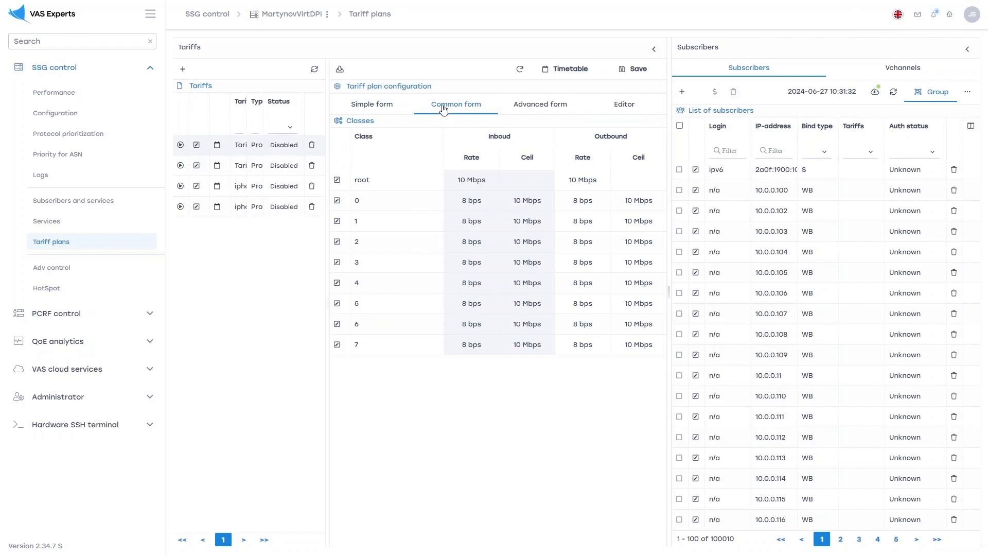
{"action": "left_click", "coordinate": [524, 107]}
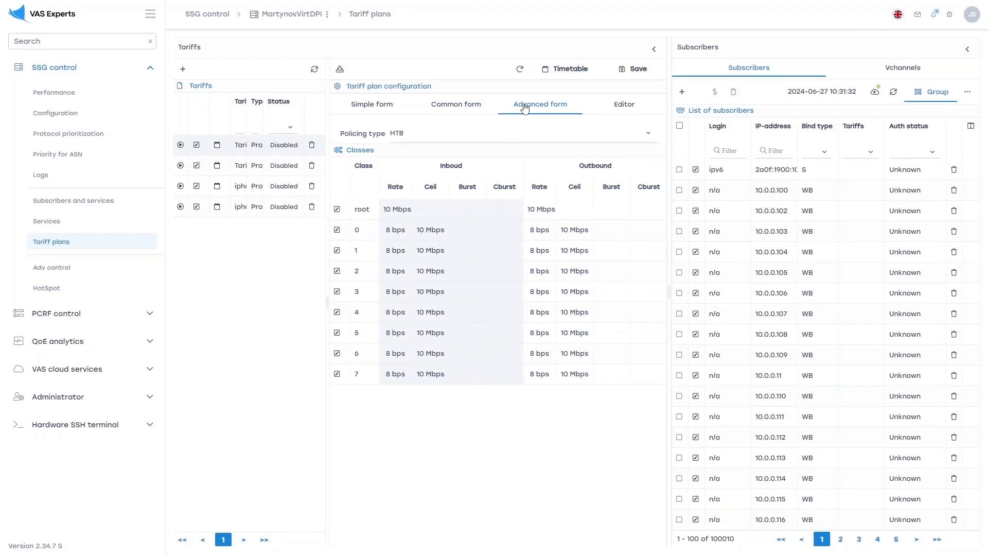
{"action": "left_click", "coordinate": [614, 106]}
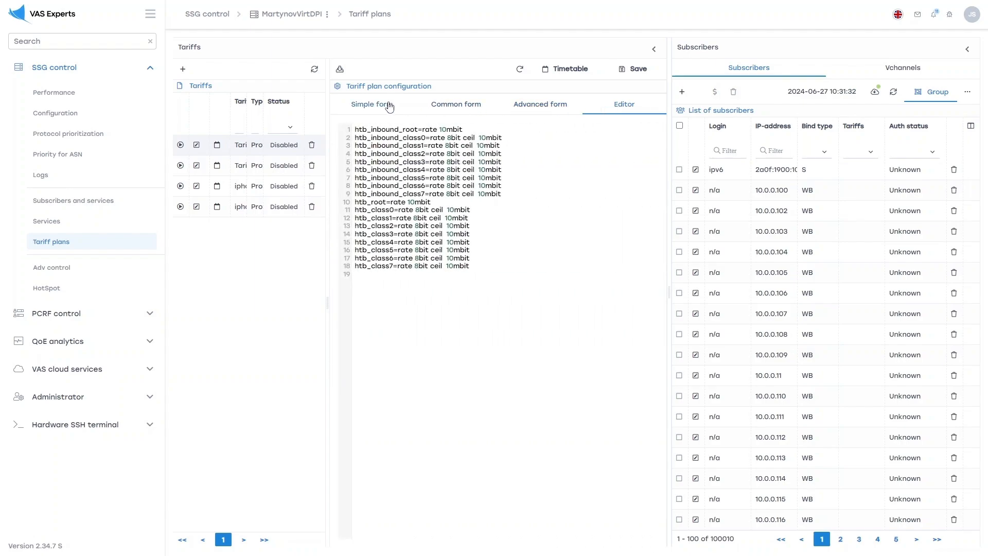
{"action": "left_click", "coordinate": [457, 105]}
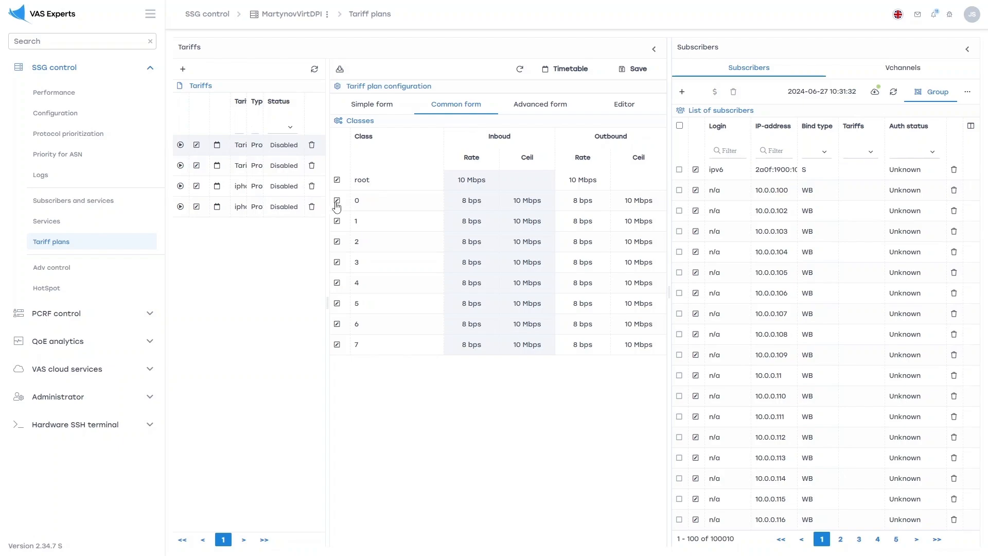
{"action": "left_click", "coordinate": [337, 203]}
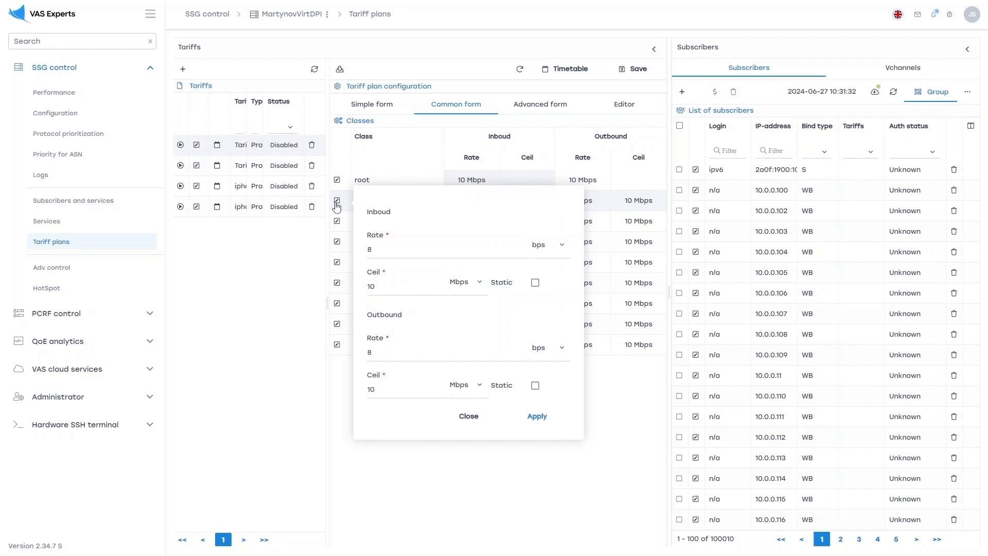
{"action": "left_click", "coordinate": [537, 246]}
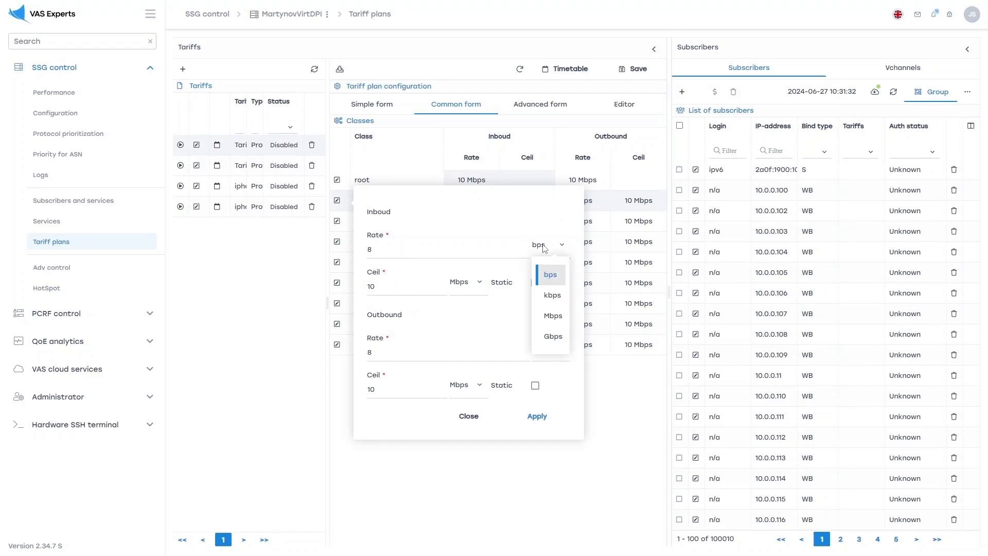
{"action": "left_click", "coordinate": [548, 314]}
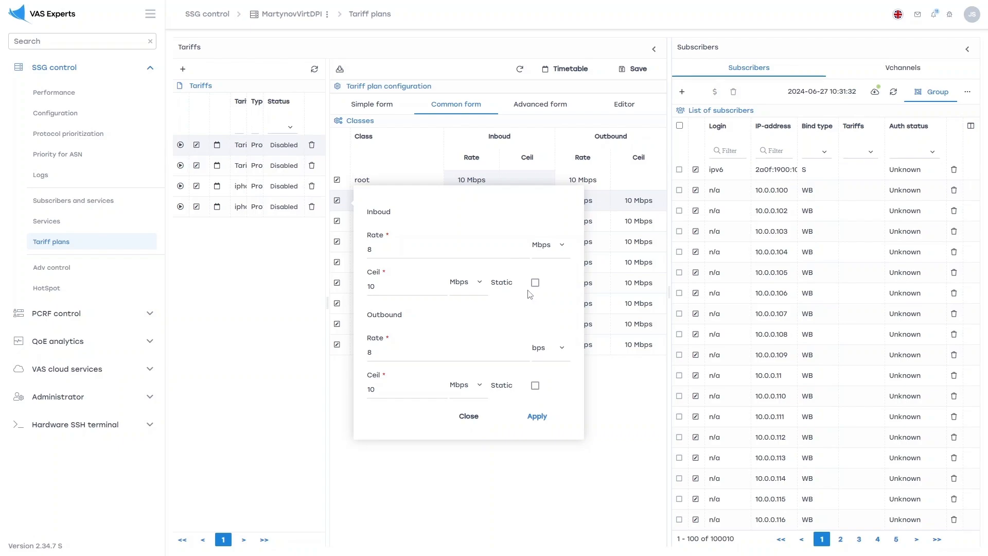
{"action": "left_click", "coordinate": [399, 241]}
{"action": "type", "text": "25"}
{"action": "left_click", "coordinate": [535, 282]}
Make class 0's outbound ceil static, set its outbound rate to 25 Mbps and apply the class settings.
{"action": "left_click", "coordinate": [535, 385]}
{"action": "left_click", "coordinate": [549, 348]}
{"action": "left_click", "coordinate": [548, 417]}
{"action": "left_click", "coordinate": [400, 357]}
{"action": "key", "text": "BackSpace"}
{"action": "type", "text": "25"}
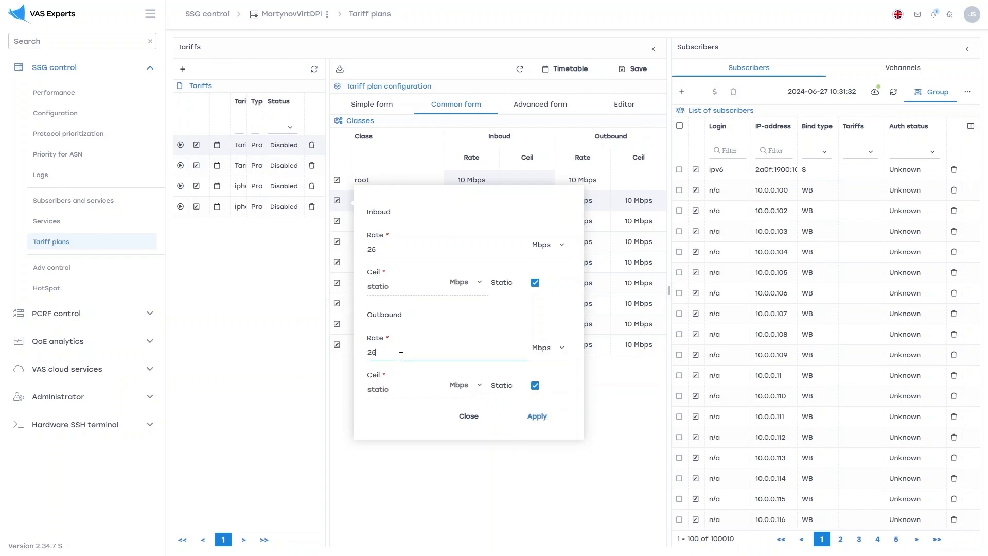
{"action": "left_click", "coordinate": [525, 419]}
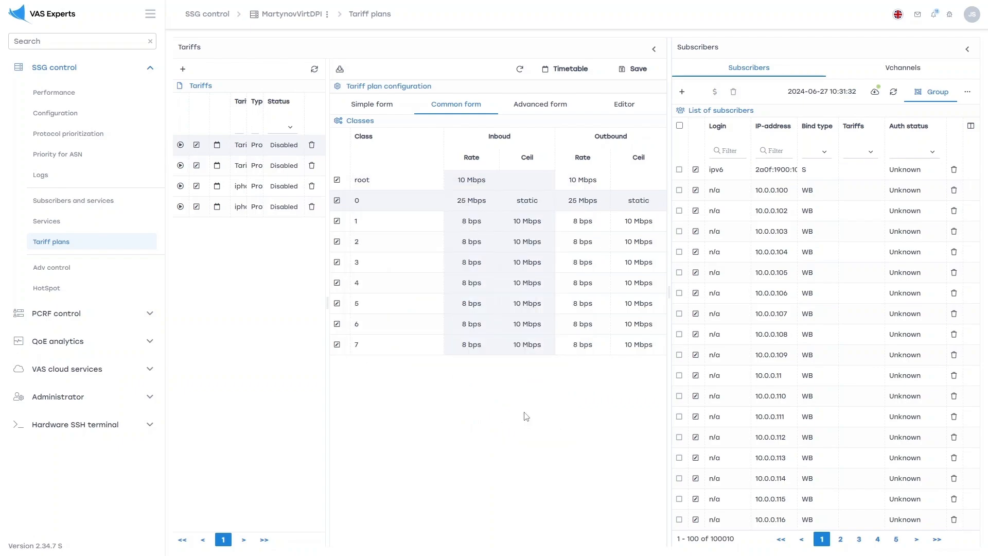
Save the Tariff_2 configuration and enable both Tariff_2 and Tariff_1.
{"action": "left_click", "coordinate": [633, 71]}
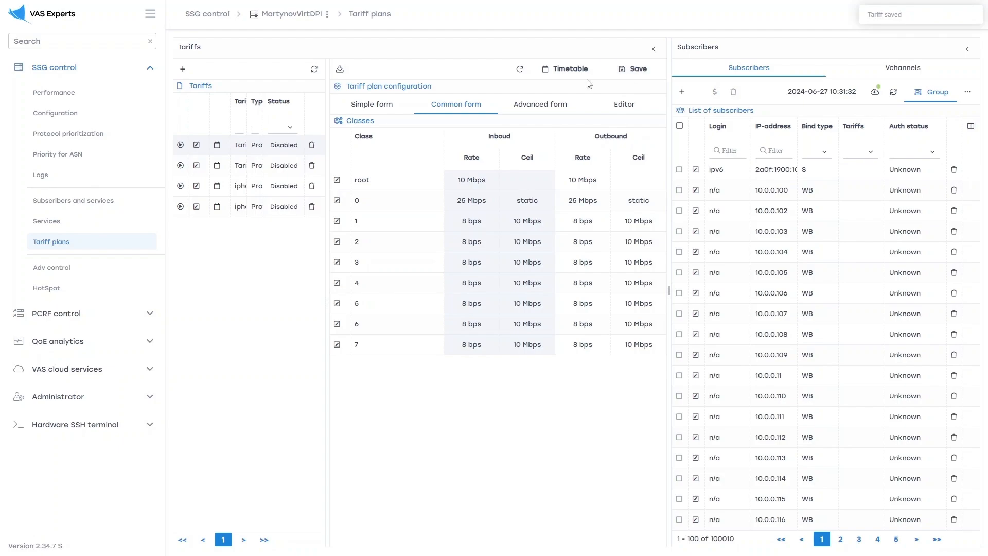
{"action": "left_click", "coordinate": [180, 145]}
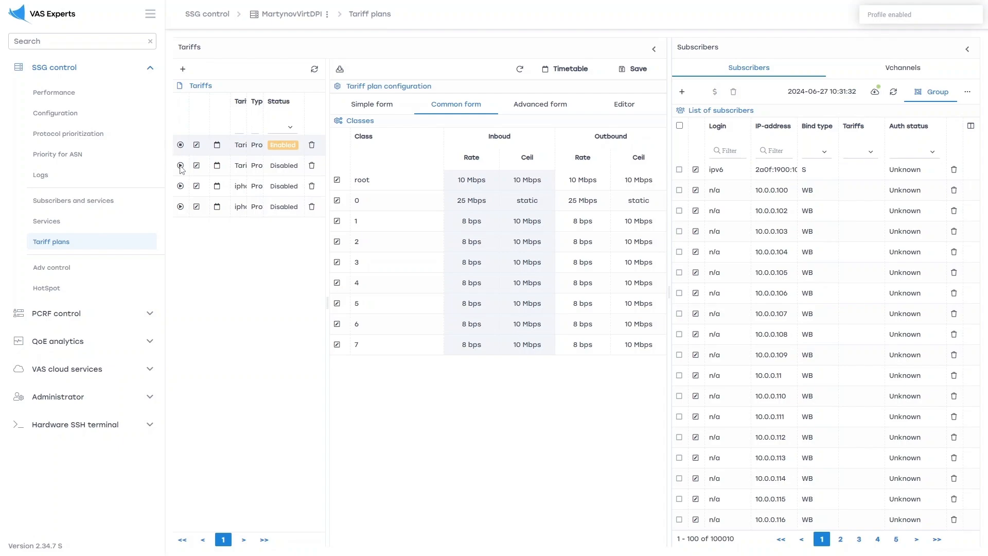
{"action": "left_click", "coordinate": [180, 166]}
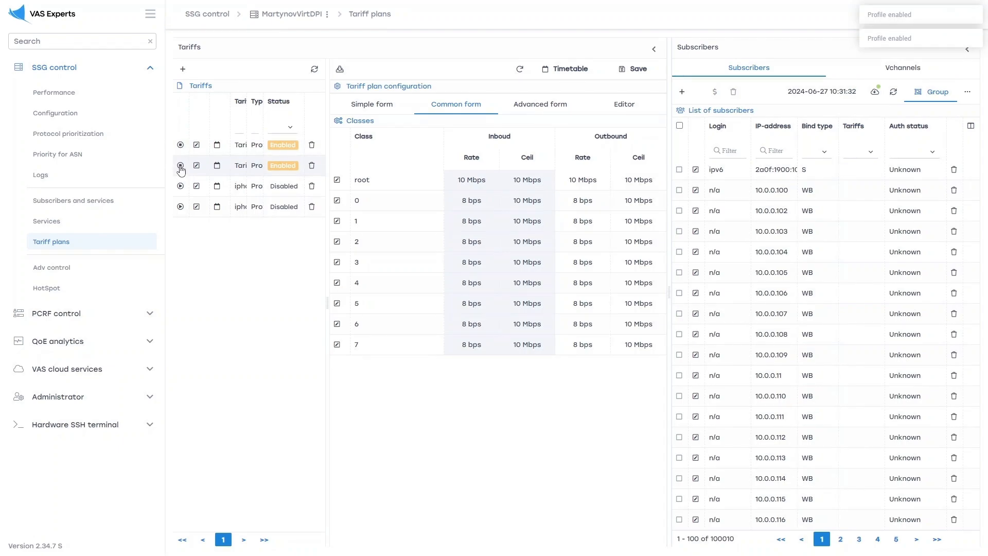
Add a schedule entry to the timetable of Tariff_1 and set its start time to 10:45.
{"action": "left_click", "coordinate": [217, 165]}
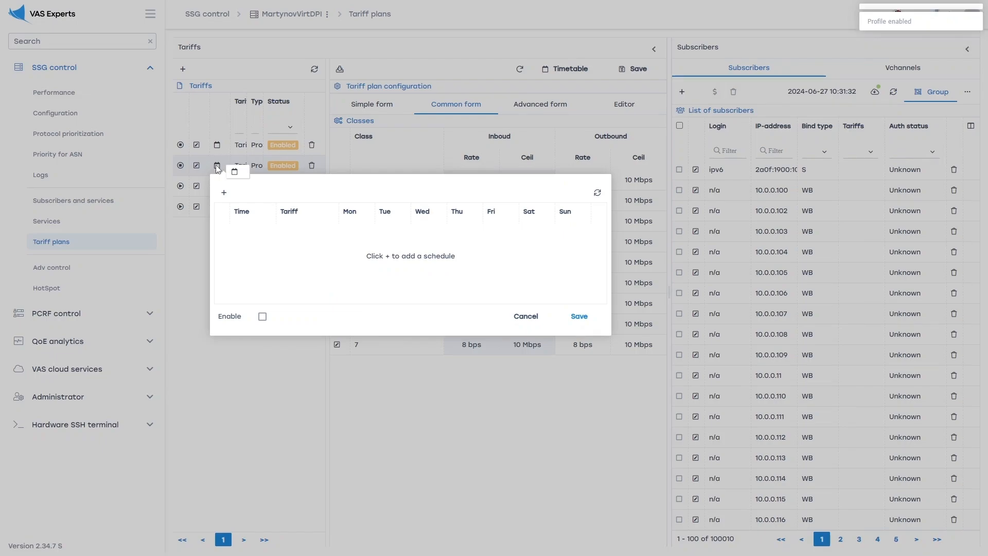
{"action": "left_click", "coordinate": [223, 194]}
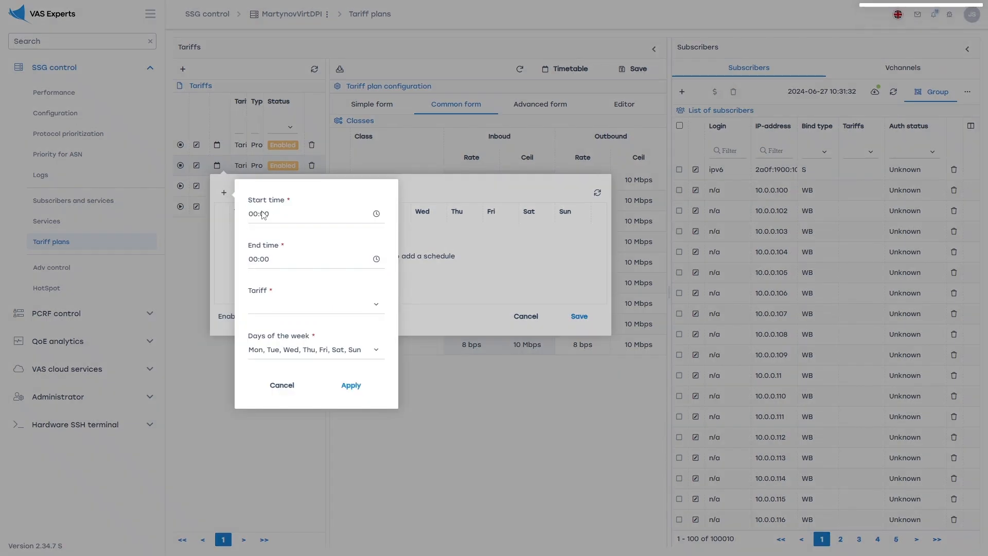
{"action": "left_click", "coordinate": [288, 215]}
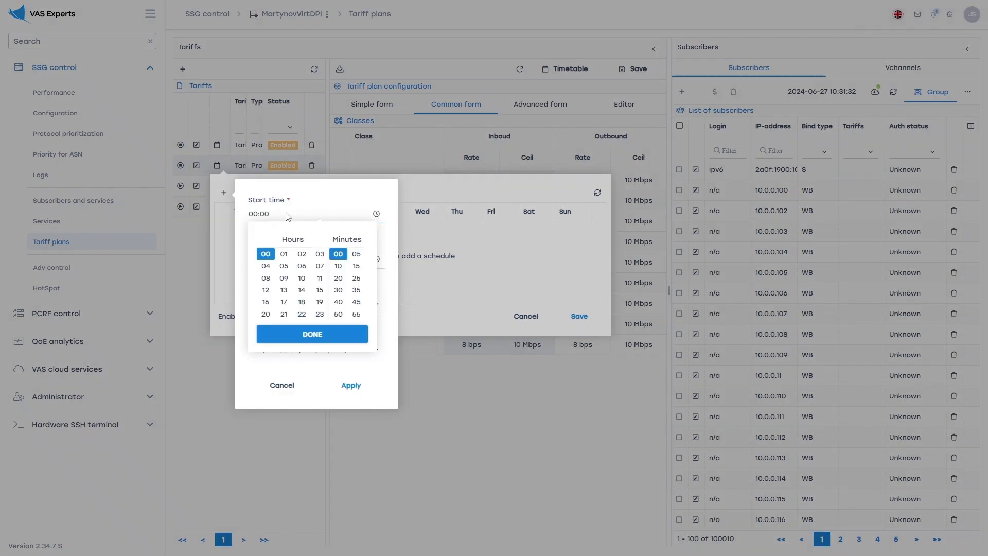
{"action": "left_click", "coordinate": [302, 281]}
{"action": "left_click", "coordinate": [356, 302]}
{"action": "left_click", "coordinate": [352, 331]}
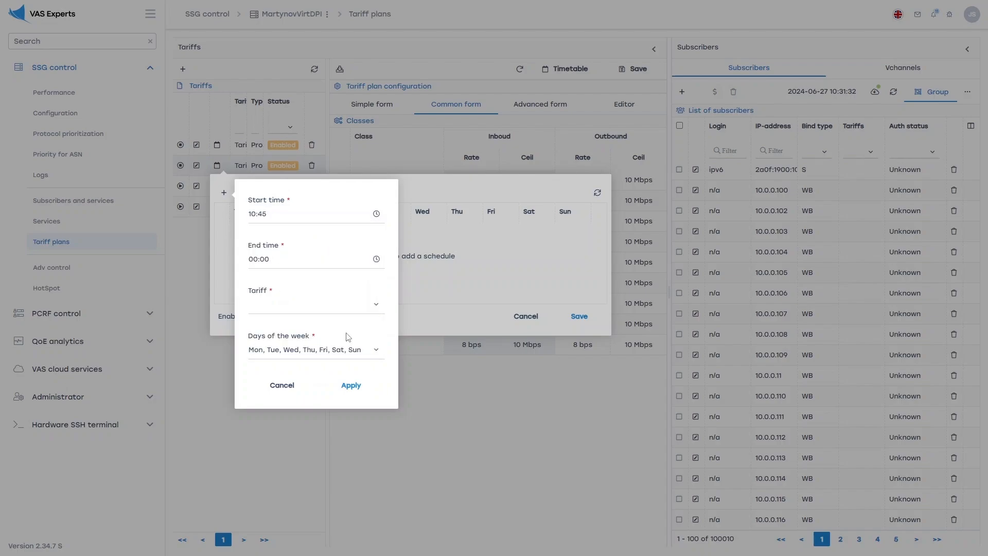
Set the schedule entry's end time to 11:30 and choose Tariff_2 as its tariff.
{"action": "left_click", "coordinate": [376, 259]}
{"action": "left_click", "coordinate": [320, 324]}
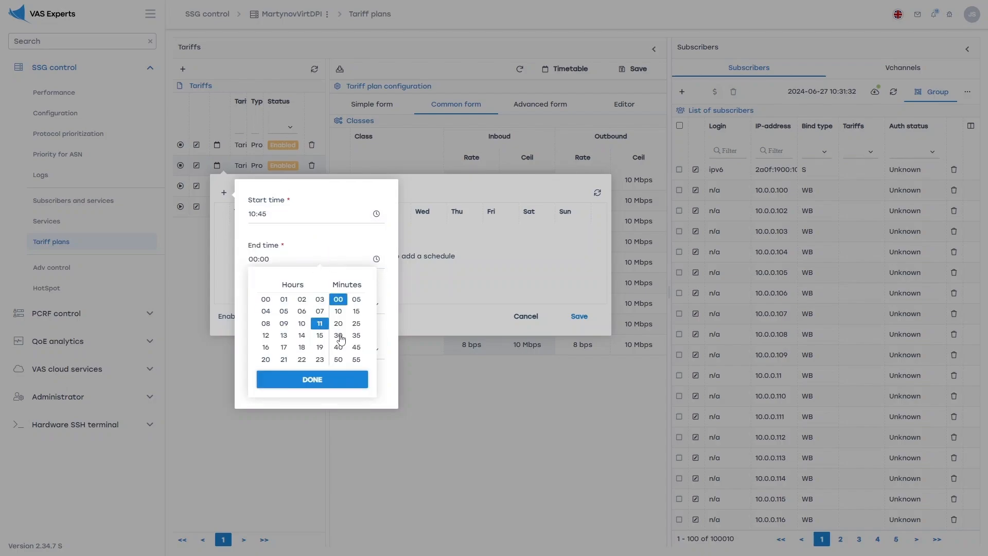
{"action": "left_click", "coordinate": [338, 335]}
{"action": "left_click", "coordinate": [342, 373]}
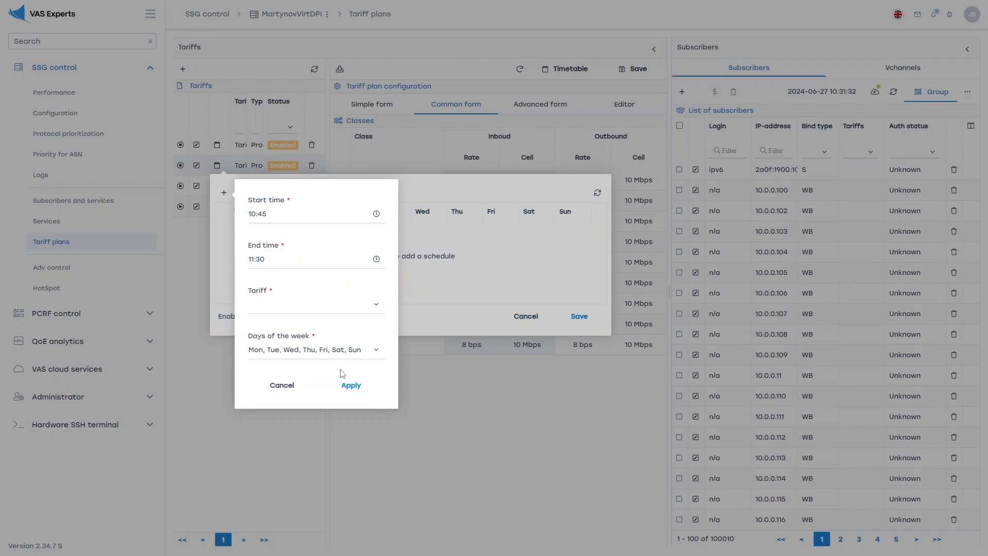
{"action": "left_click", "coordinate": [324, 304]}
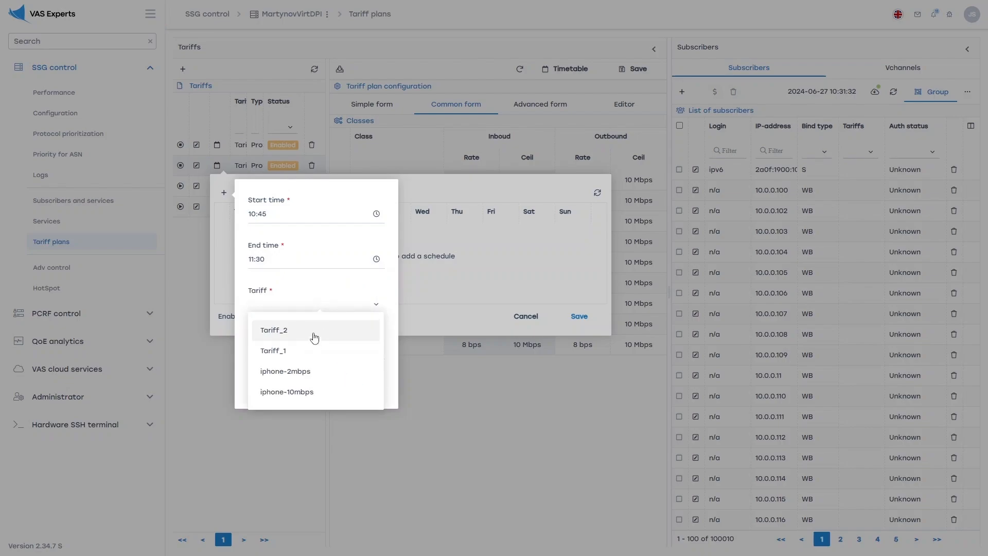
{"action": "left_click", "coordinate": [315, 333]}
Apply the schedule entry for all days of the week, Mon to Sun, and enable and save Tariff_1's timetable.
{"action": "left_click", "coordinate": [342, 350]}
{"action": "scroll", "coordinate": [335, 396], "scroll_direction": "down", "scroll_amount": 2}
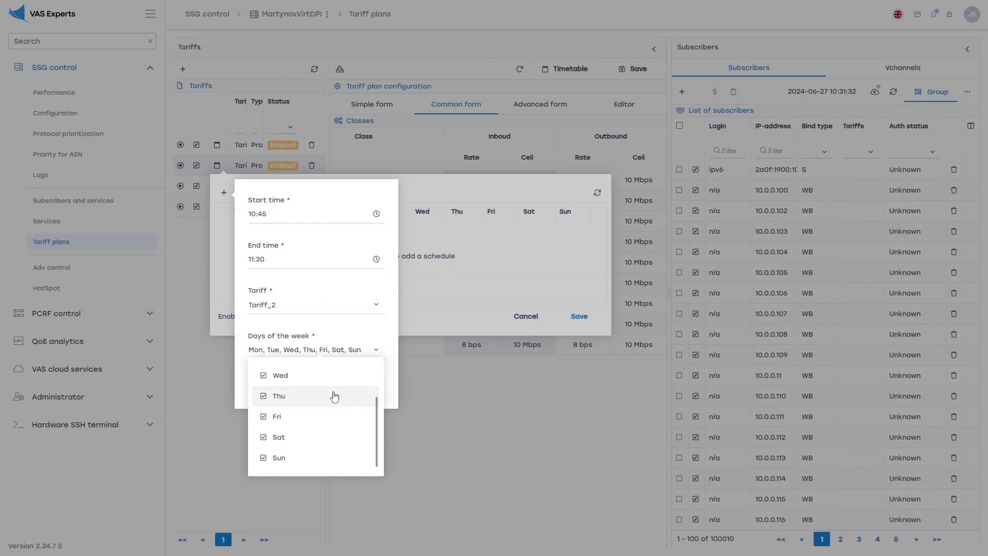
{"action": "scroll", "coordinate": [334, 396], "scroll_direction": "up", "scroll_amount": 2}
{"action": "left_click", "coordinate": [380, 340]}
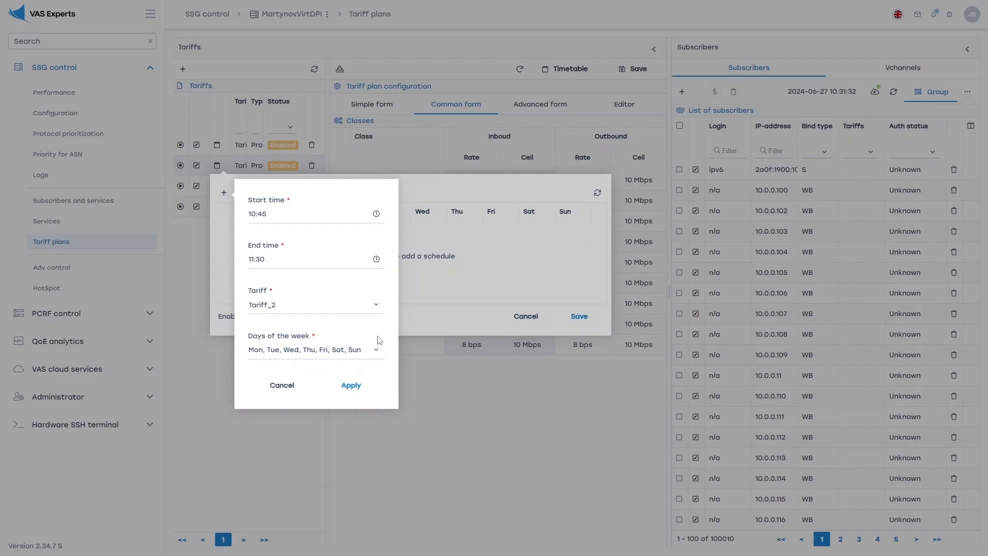
{"action": "left_click", "coordinate": [351, 385]}
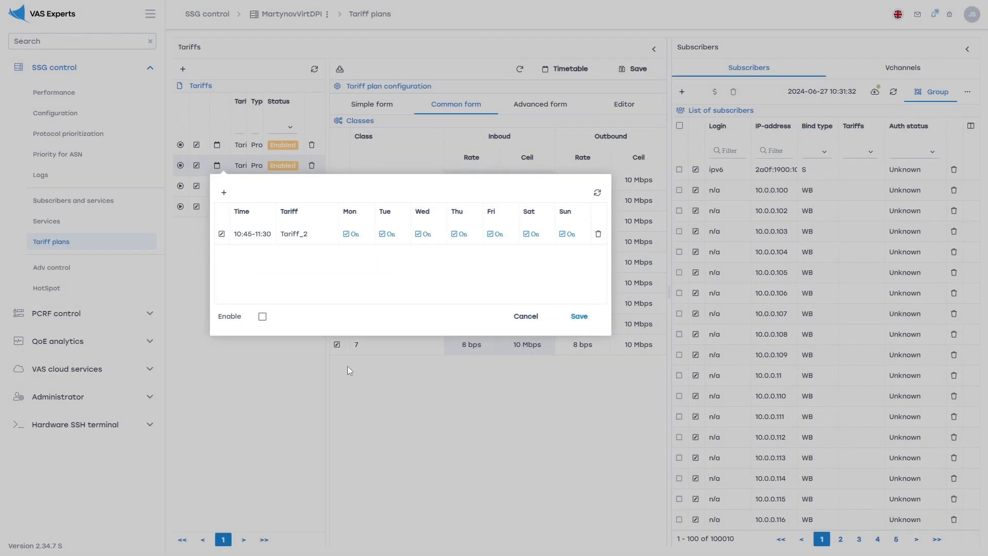
{"action": "left_click", "coordinate": [263, 316]}
{"action": "left_click", "coordinate": [586, 321]}
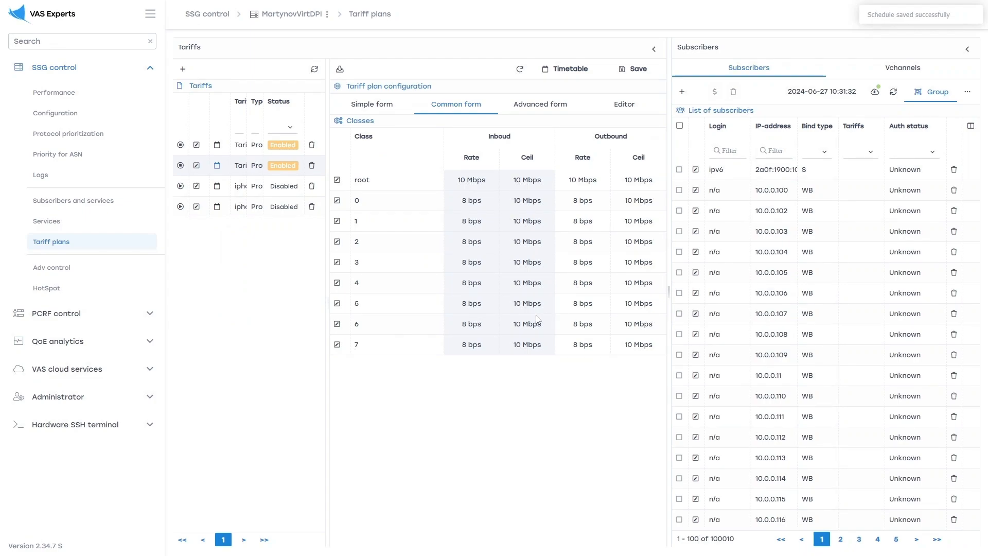
Start a new subscriber under Subscribers and services with the bind type "Single: one IP - one login".
{"action": "left_click", "coordinate": [122, 208]}
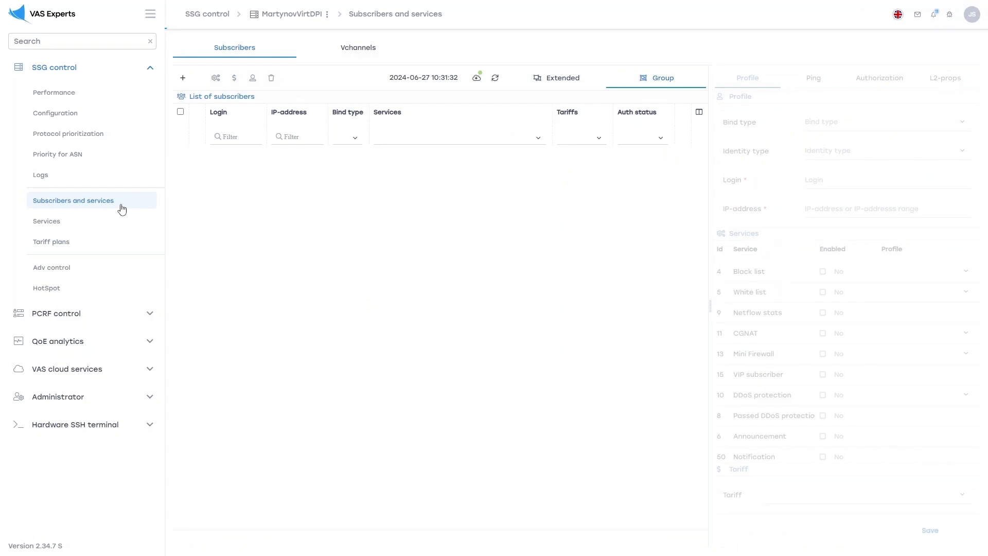
{"action": "left_click", "coordinate": [184, 78]}
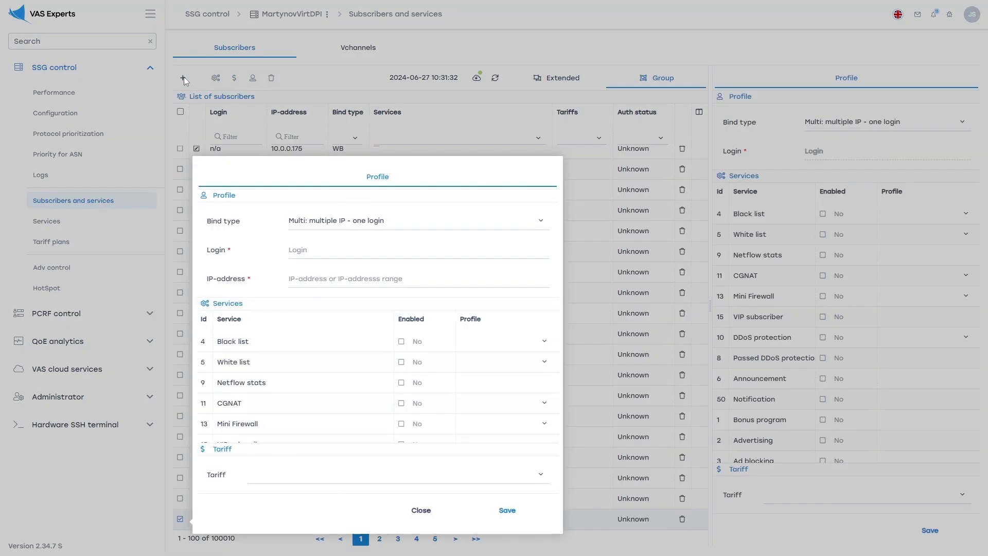
{"action": "left_click", "coordinate": [364, 222]}
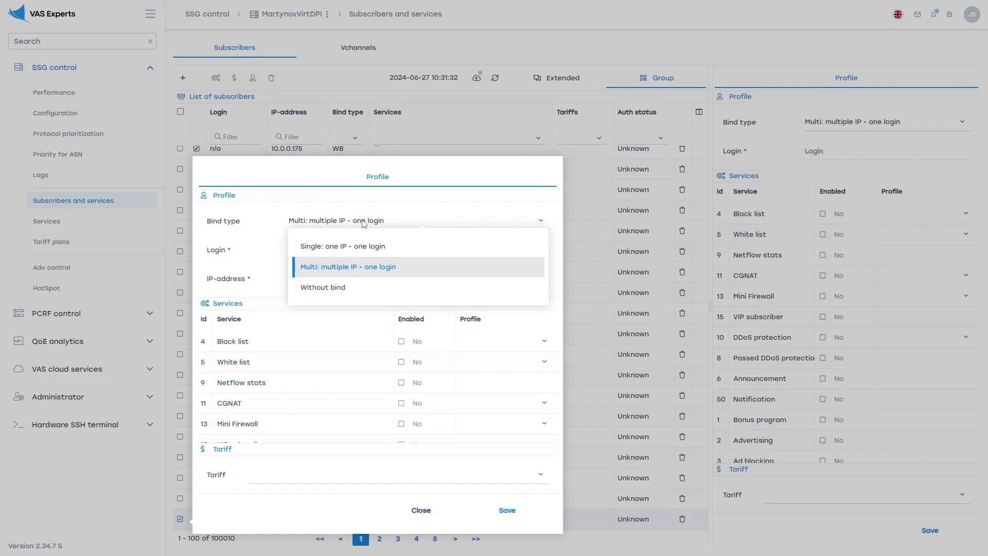
{"action": "left_click", "coordinate": [378, 246]}
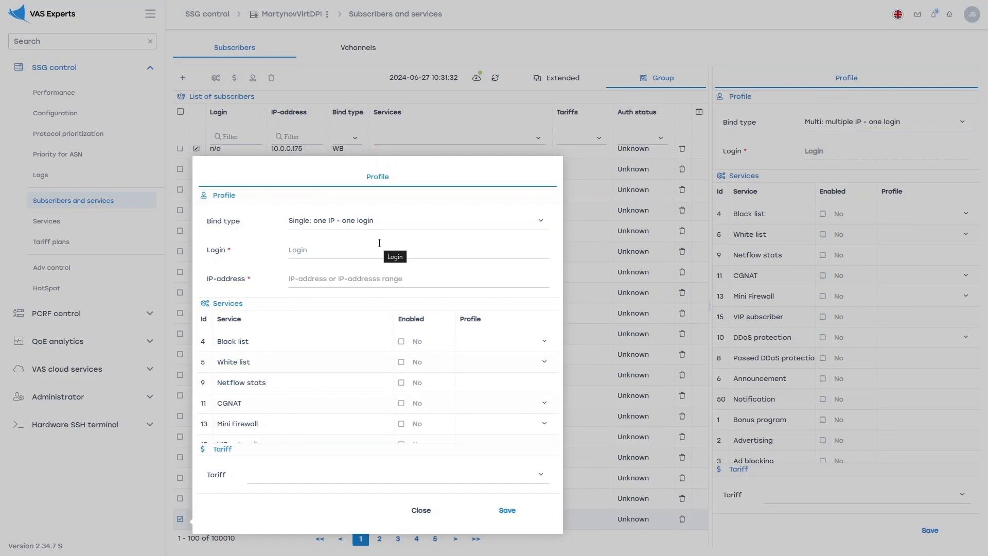
Enter Test_1 as the new subscriber's login and 10.10.9.78 as the IP address.
{"action": "left_click", "coordinate": [379, 242]}
{"action": "type", "text": "Test_1"}
{"action": "left_click", "coordinate": [369, 281]}
{"action": "type", "text": "10.10.9.78"}
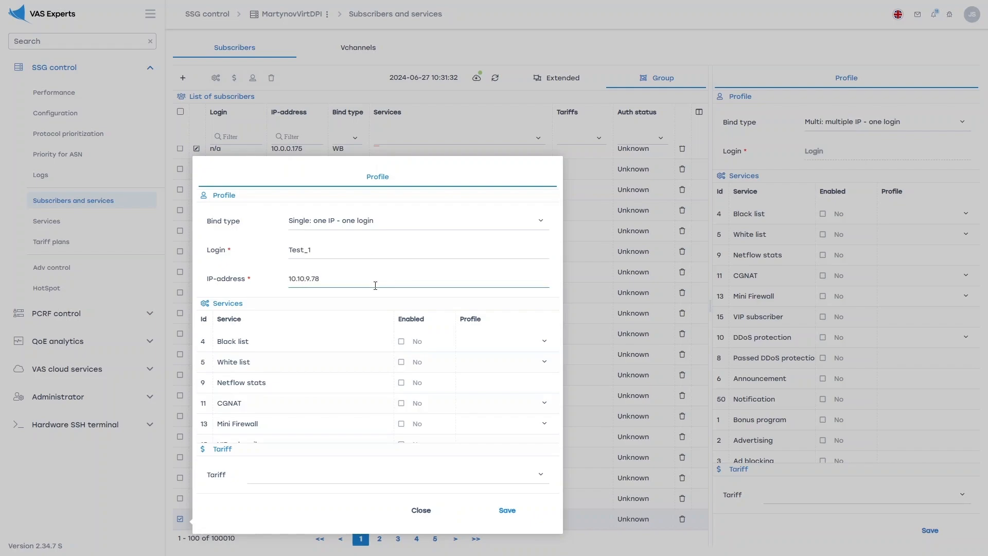
Assign Tariff_1 to the new subscriber and save the profile.
{"action": "left_click", "coordinate": [287, 473]}
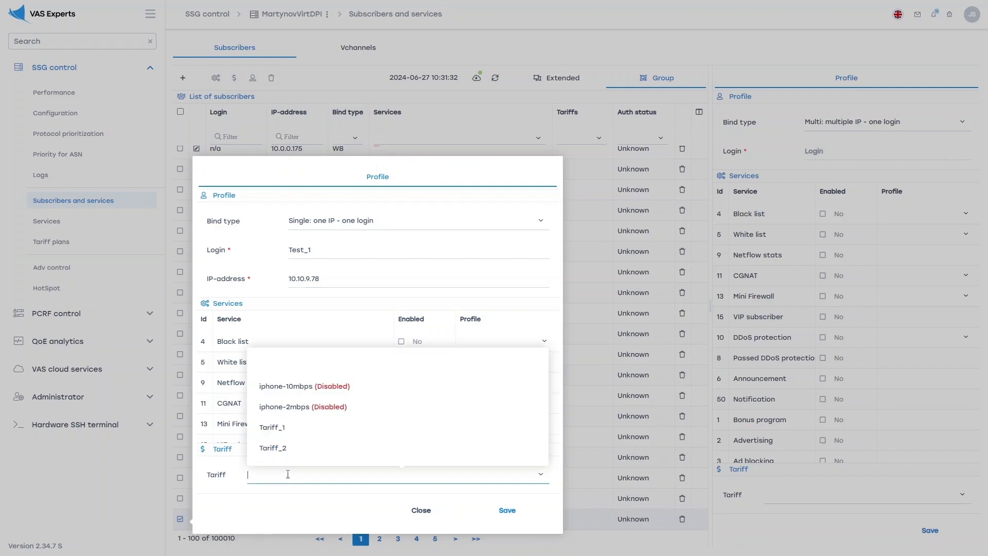
{"action": "left_click", "coordinate": [290, 430]}
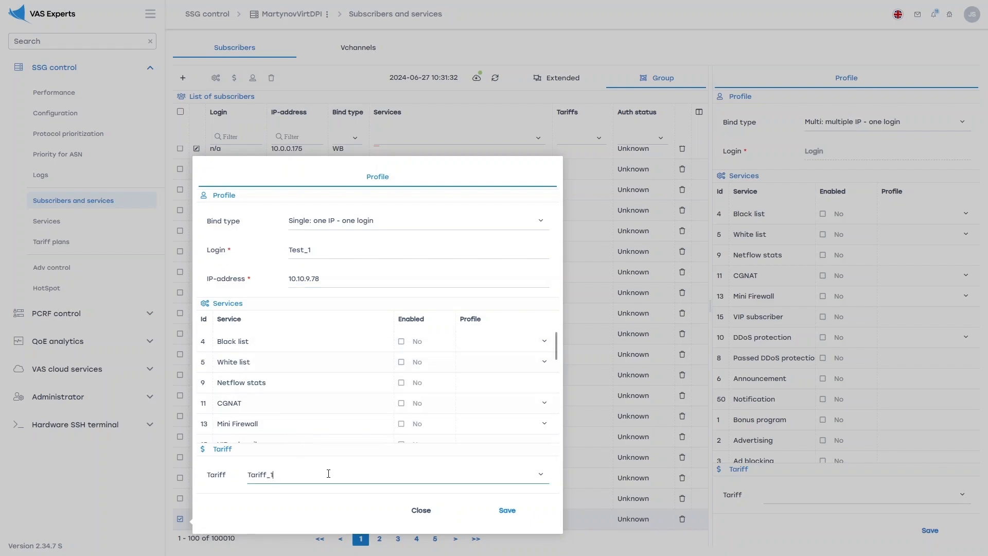
{"action": "left_click", "coordinate": [506, 510]}
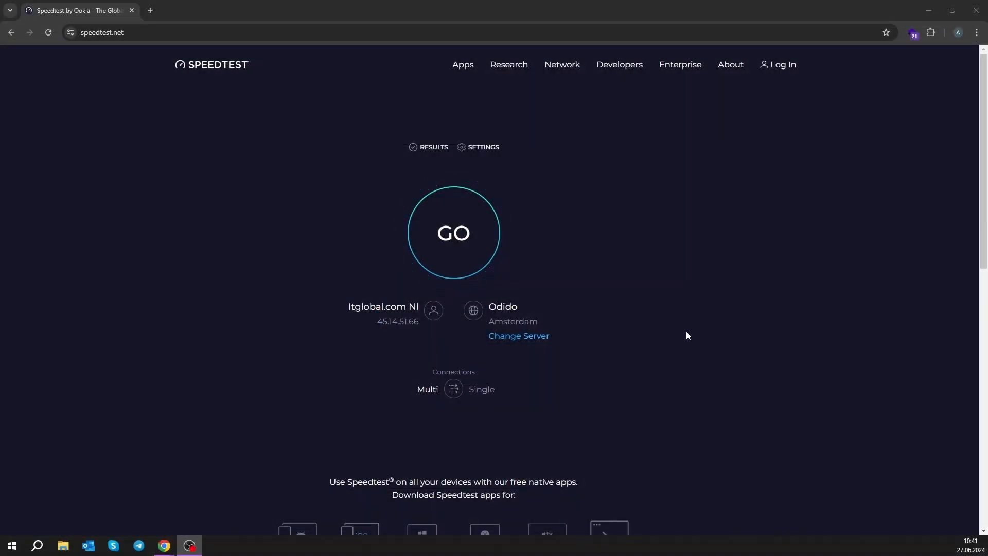
Switch to speedtest.net in the browser and run the speed test once before and once after the 10:45 tariff switch.
{"action": "left_click", "coordinate": [435, 230]}
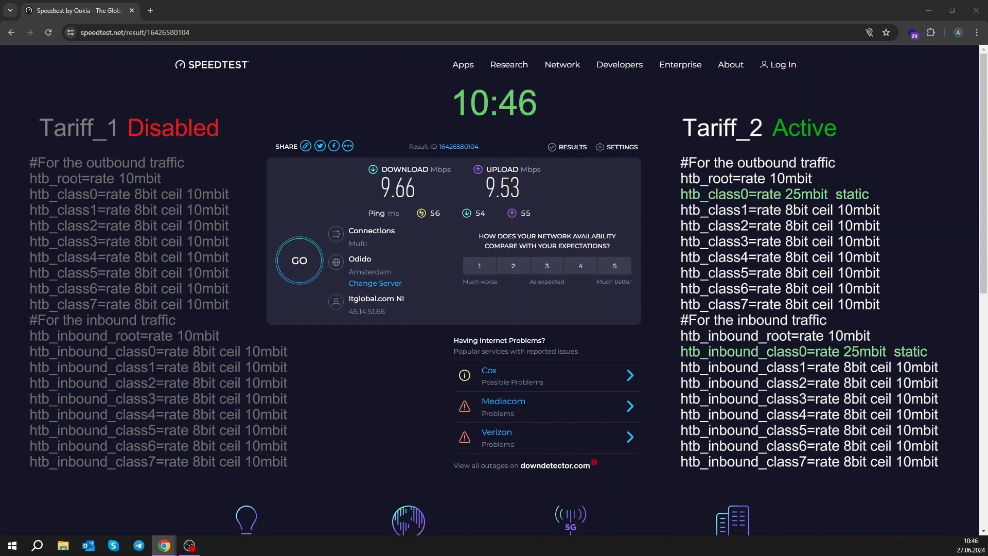
{"action": "left_click", "coordinate": [298, 262]}
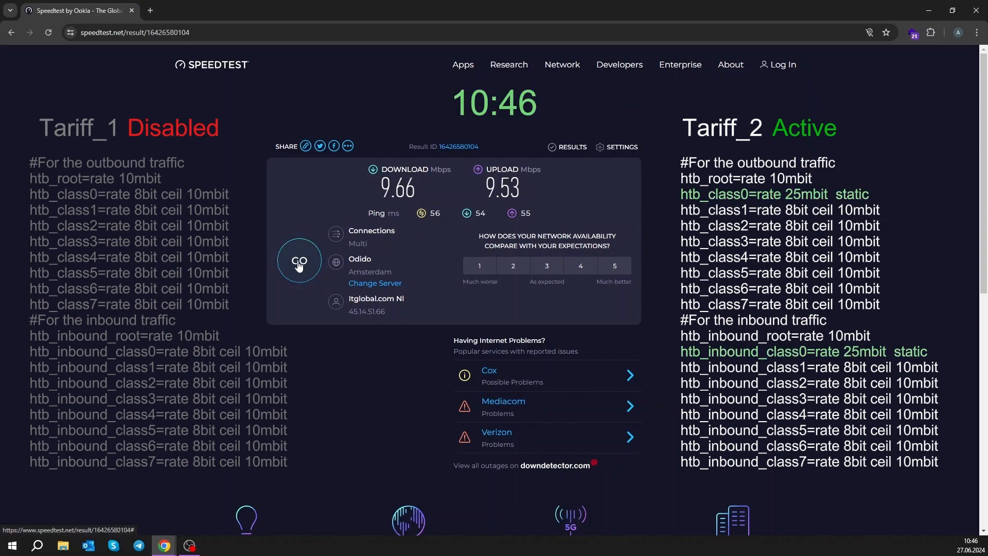